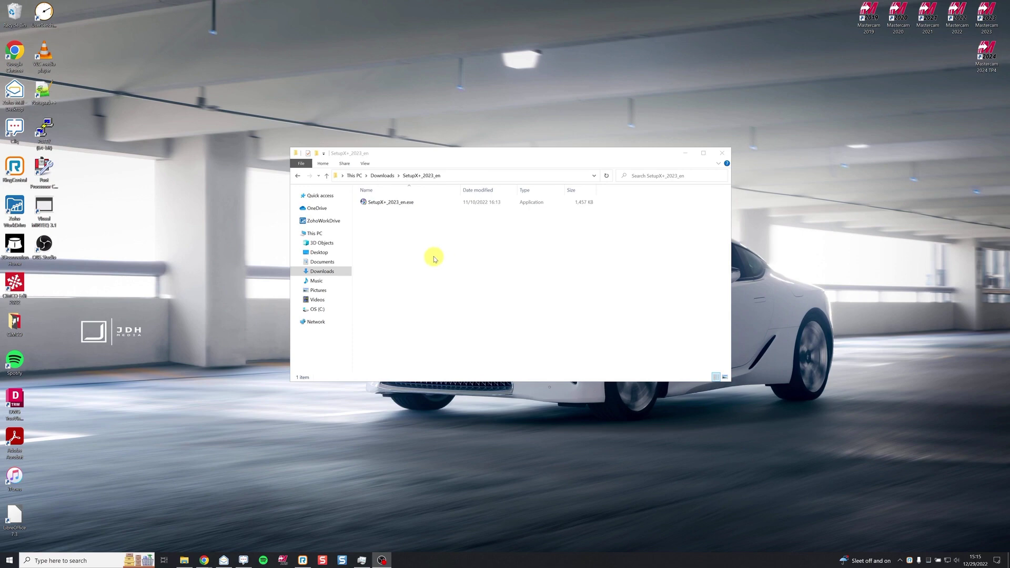
Install X+ from SetupX+_2023_en.exe, accepting the license agreement, and close the installer's folder window
{"action": "left_click", "coordinate": [405, 202]}
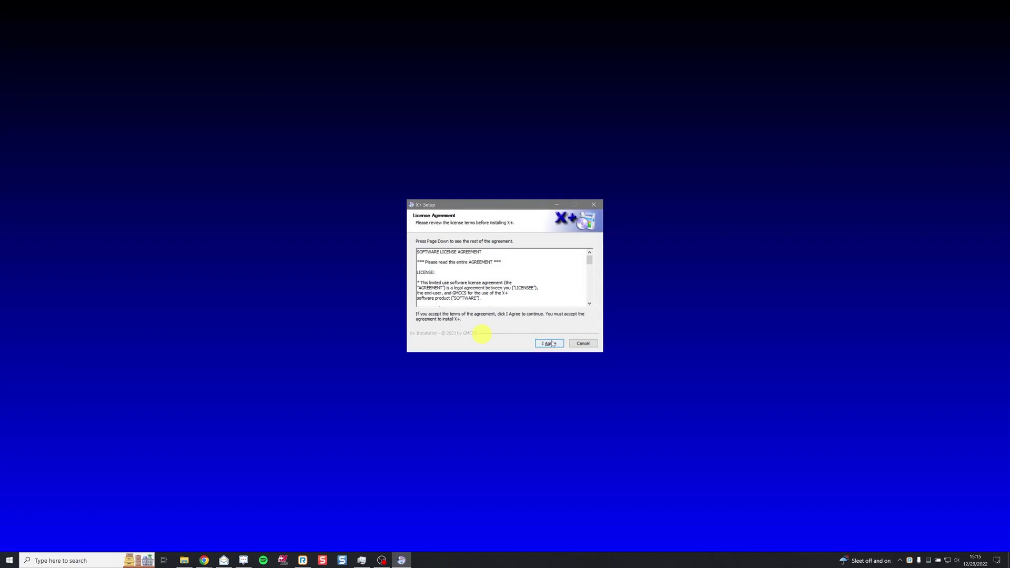
{"action": "left_click", "coordinate": [558, 346]}
{"action": "left_click", "coordinate": [558, 345]}
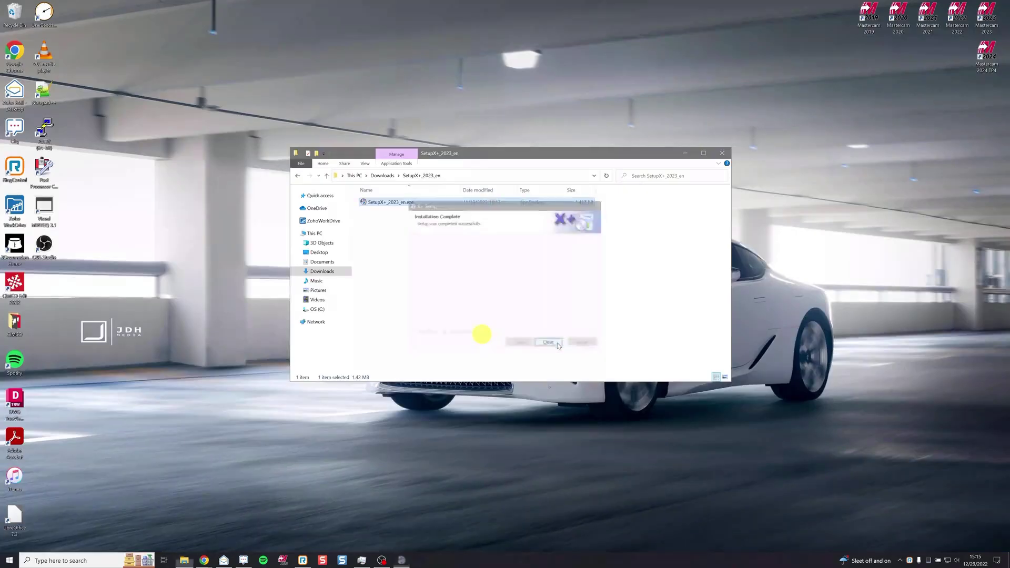
{"action": "left_click", "coordinate": [722, 153]}
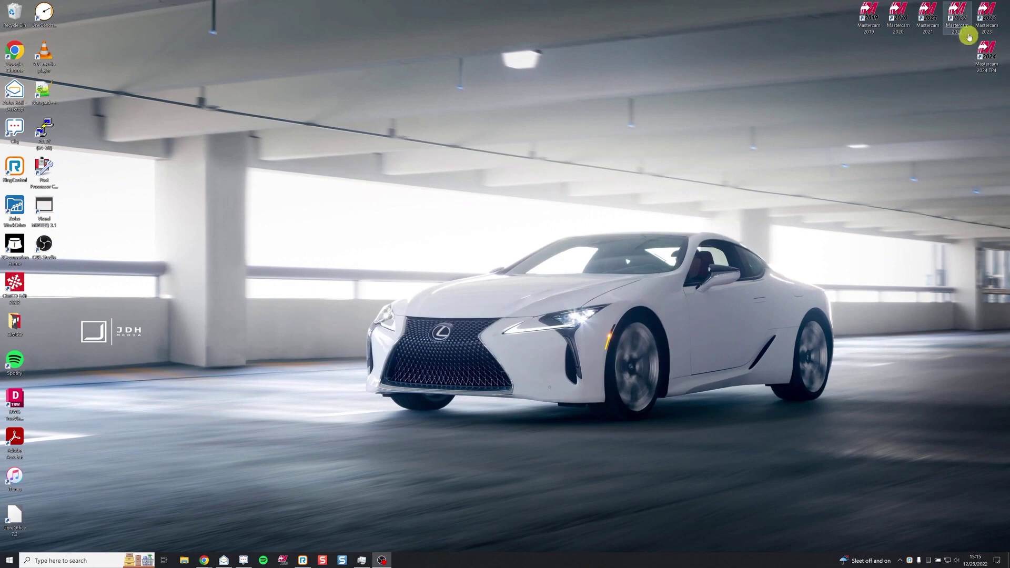
Launch Mastercam 2023 and open the ribbon customization options
{"action": "double_click", "coordinate": [987, 19]}
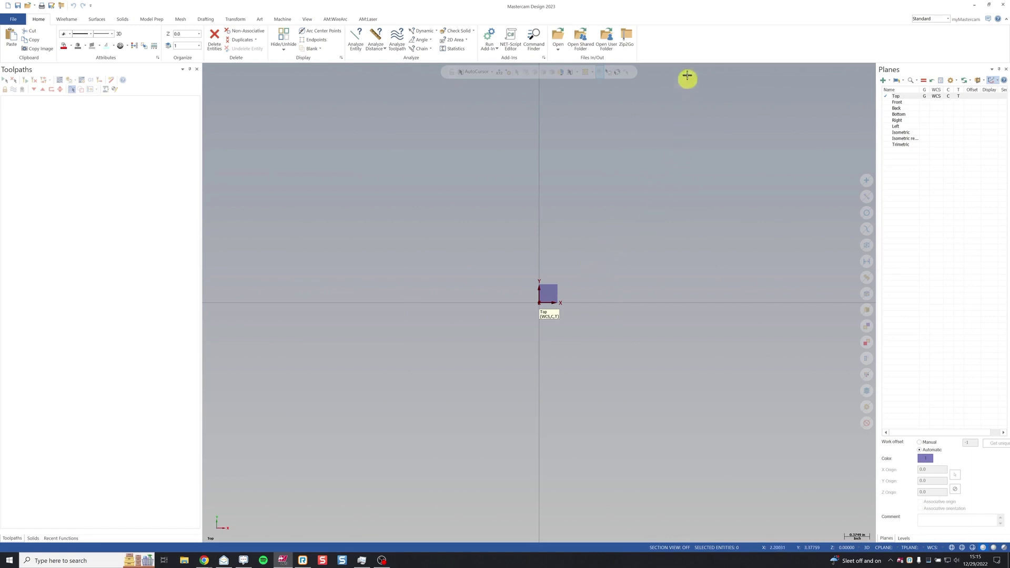
{"action": "right_click", "coordinate": [681, 45]}
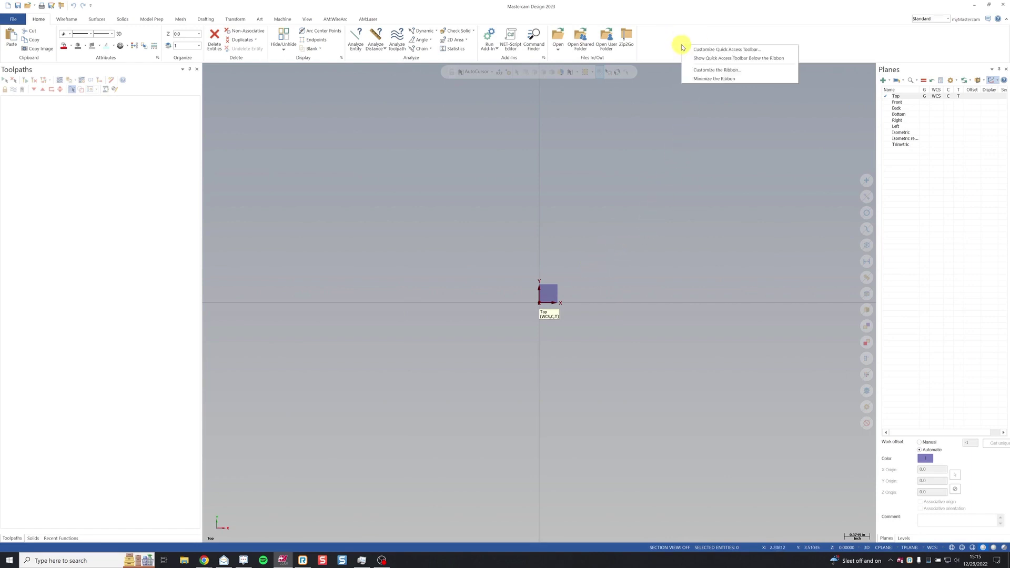
{"action": "left_click", "coordinate": [750, 74]}
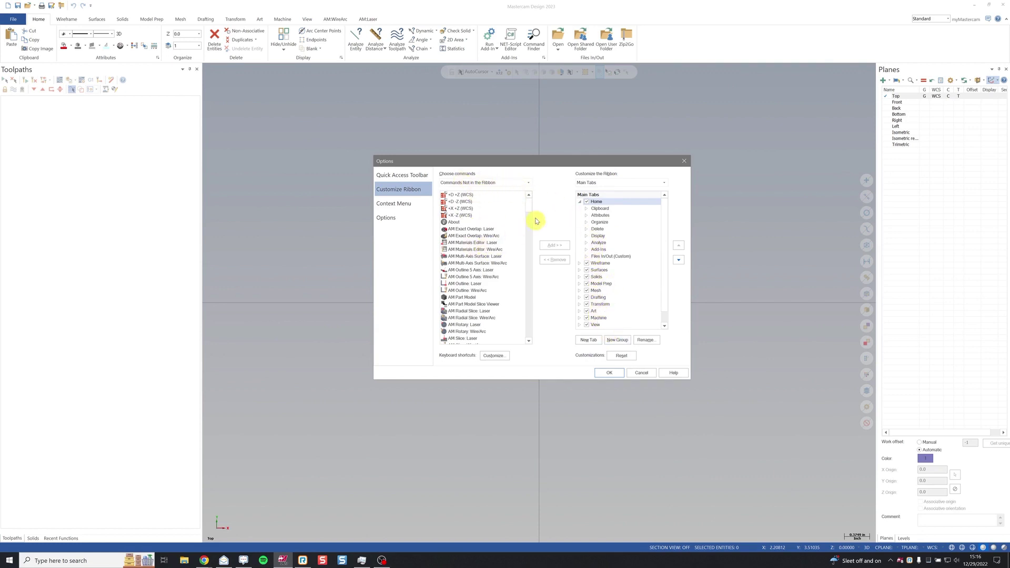
Add a new custom ribbon tab after View and name it X+
{"action": "left_click", "coordinate": [600, 326]}
{"action": "scroll", "coordinate": [613, 316], "scroll_direction": "down", "scroll_amount": 1}
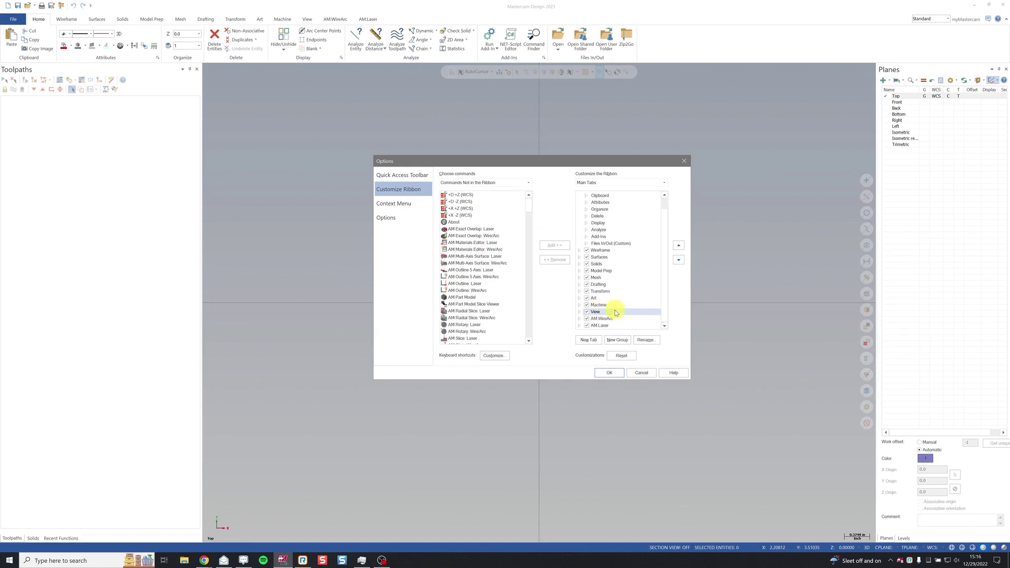
{"action": "left_click", "coordinate": [596, 340]}
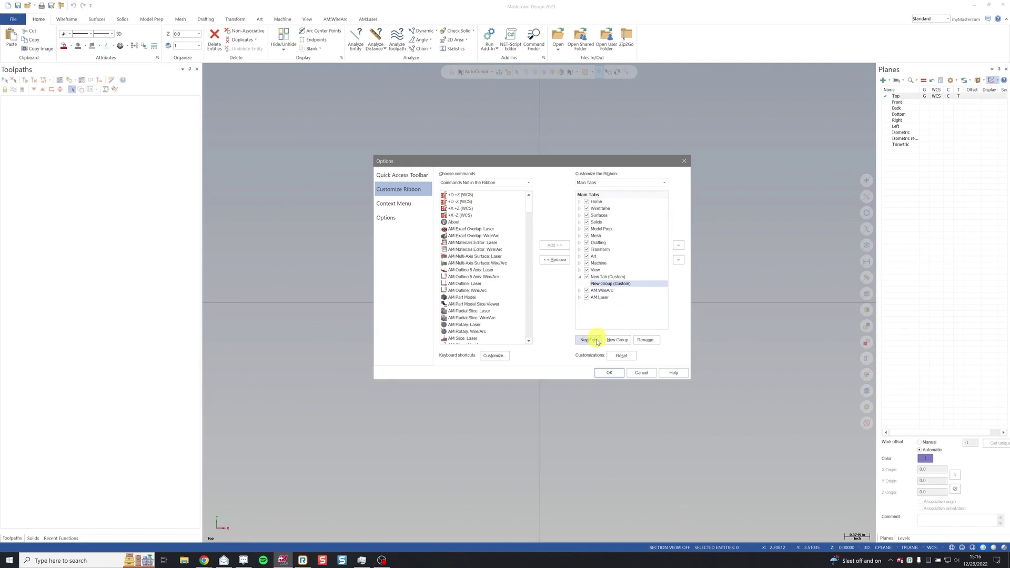
{"action": "left_click", "coordinate": [603, 277]}
{"action": "left_click", "coordinate": [646, 341]}
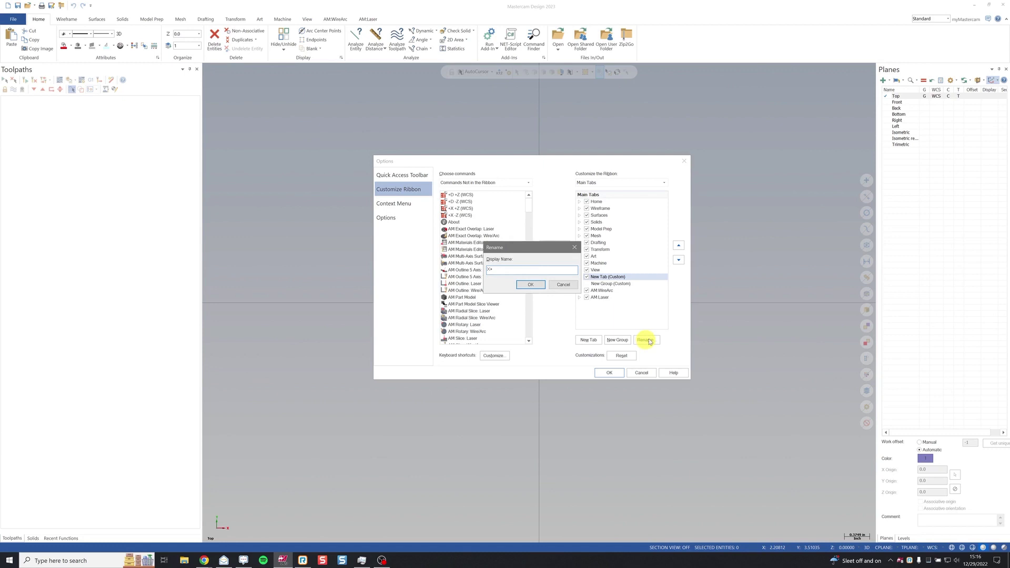
{"action": "left_click", "coordinate": [530, 285]}
Rename the new group inside the X+ tab to X+ Commands
{"action": "left_click", "coordinate": [609, 284]}
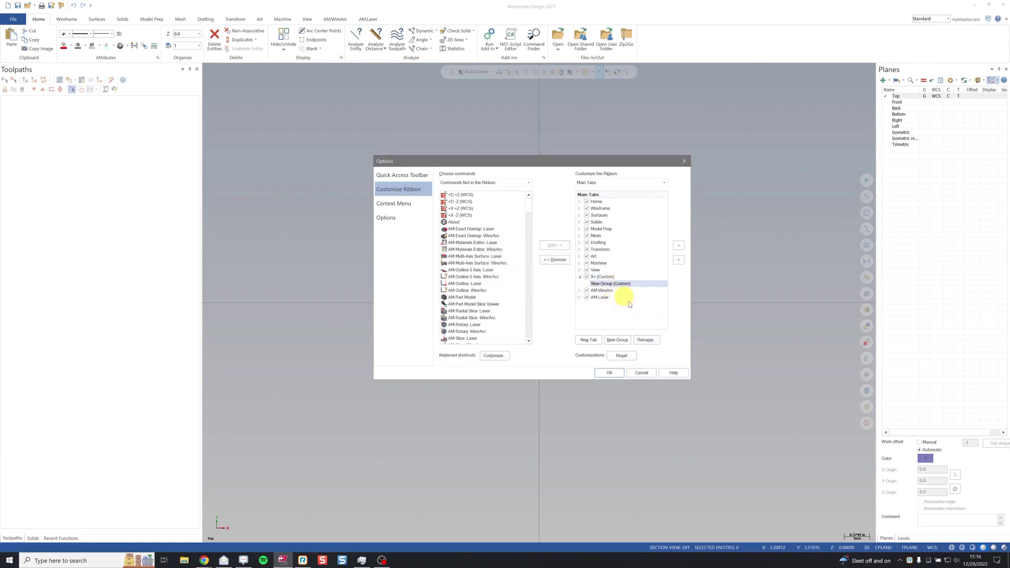
{"action": "left_click", "coordinate": [648, 341]}
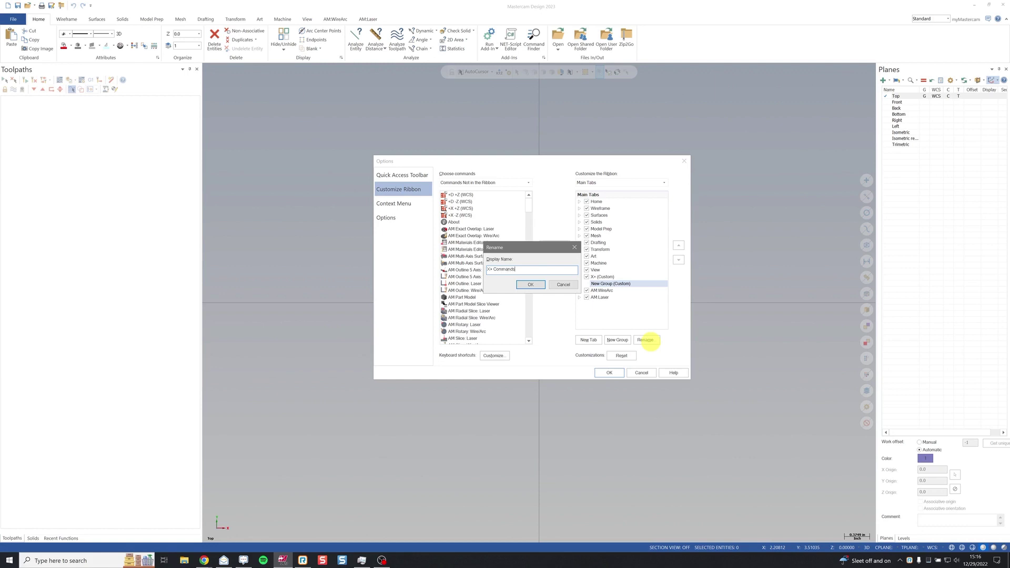
{"action": "left_click", "coordinate": [531, 285]}
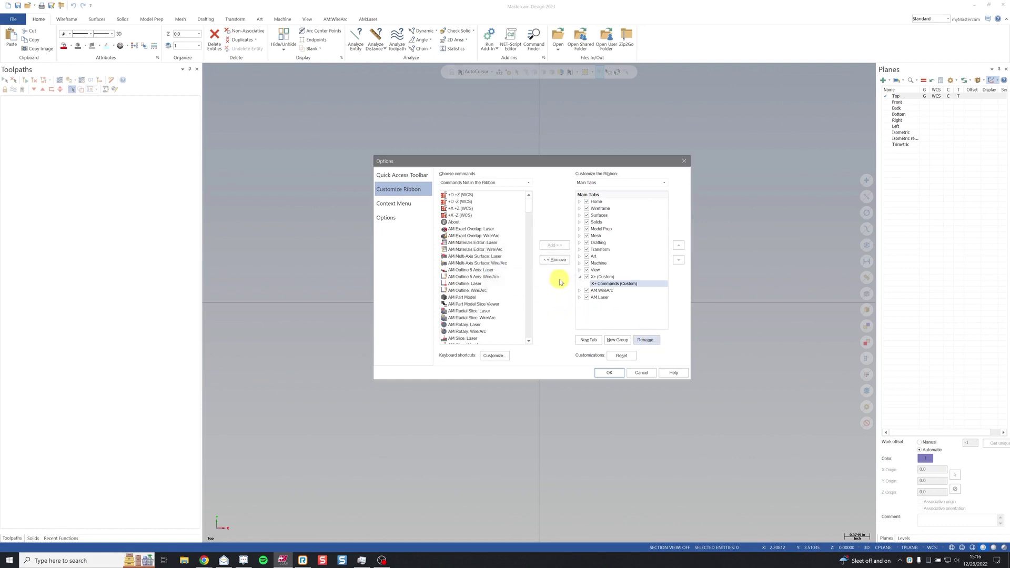
Set the command source to All Commands and locate the X+ commands near the end
{"action": "left_click", "coordinate": [529, 183]}
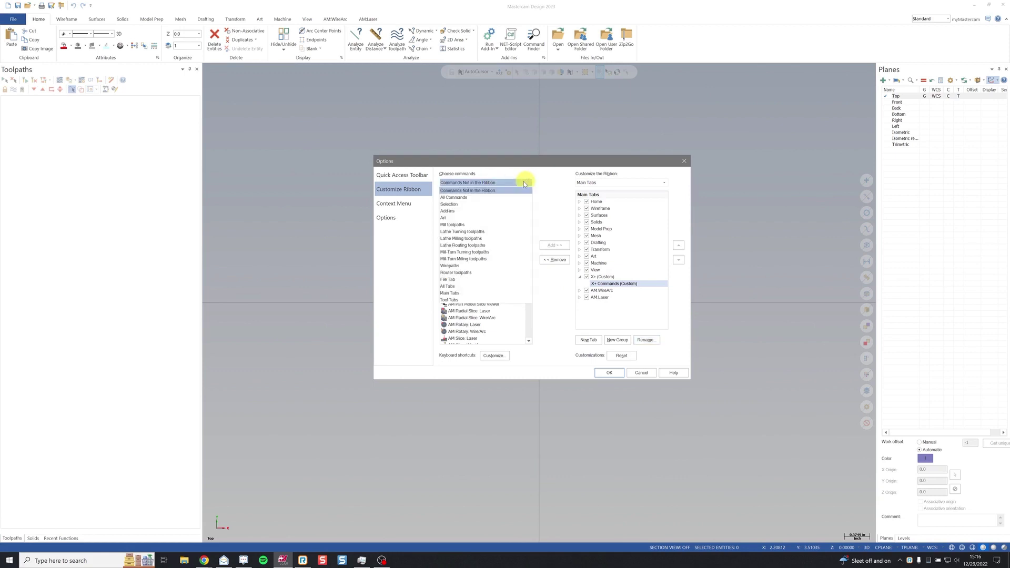
{"action": "left_click", "coordinate": [474, 197]}
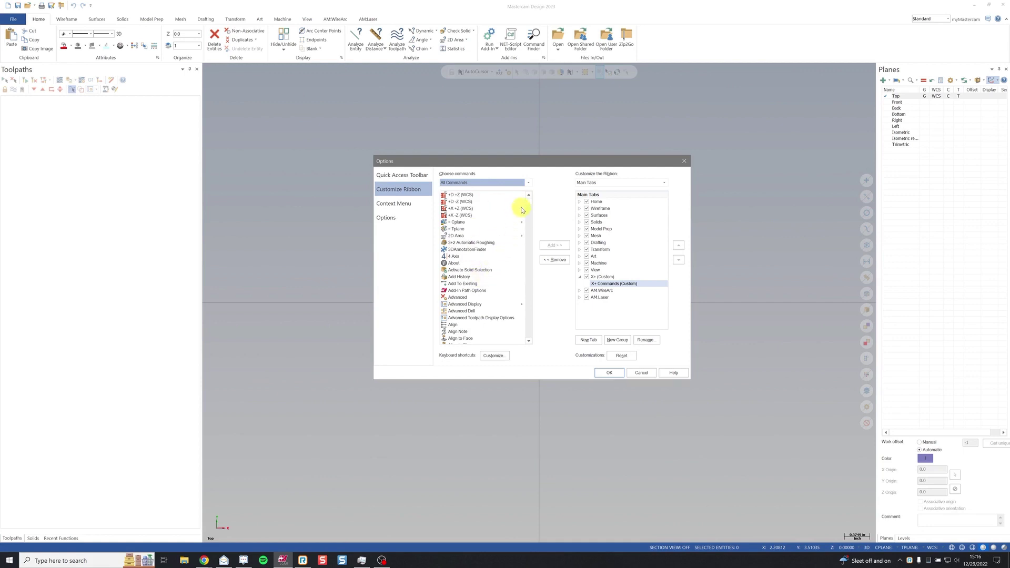
{"action": "left_click_drag", "start_coordinate": [529, 204], "coordinate": [528, 231]}
{"action": "left_click", "coordinate": [464, 236]}
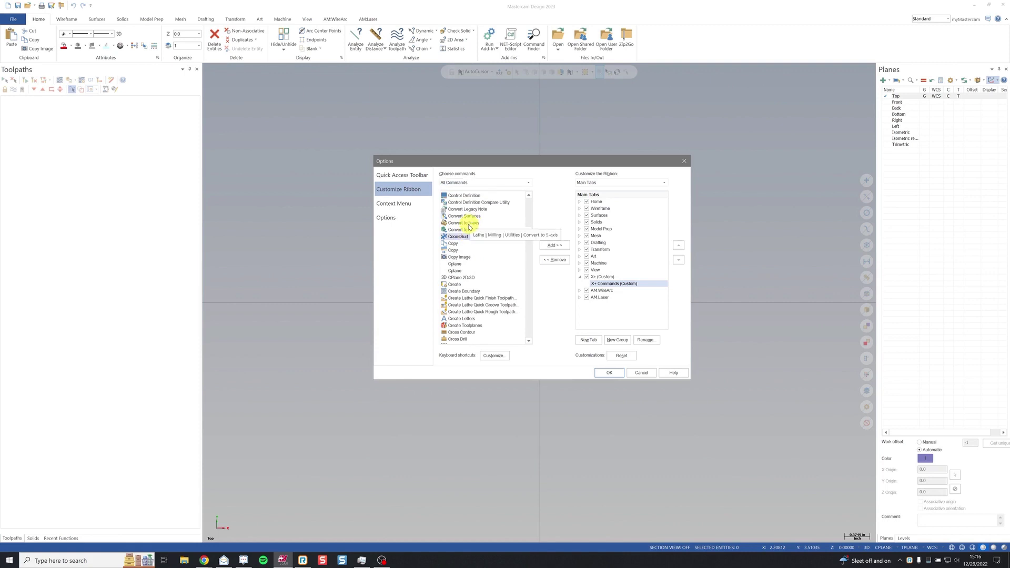
{"action": "key", "text": "End"}
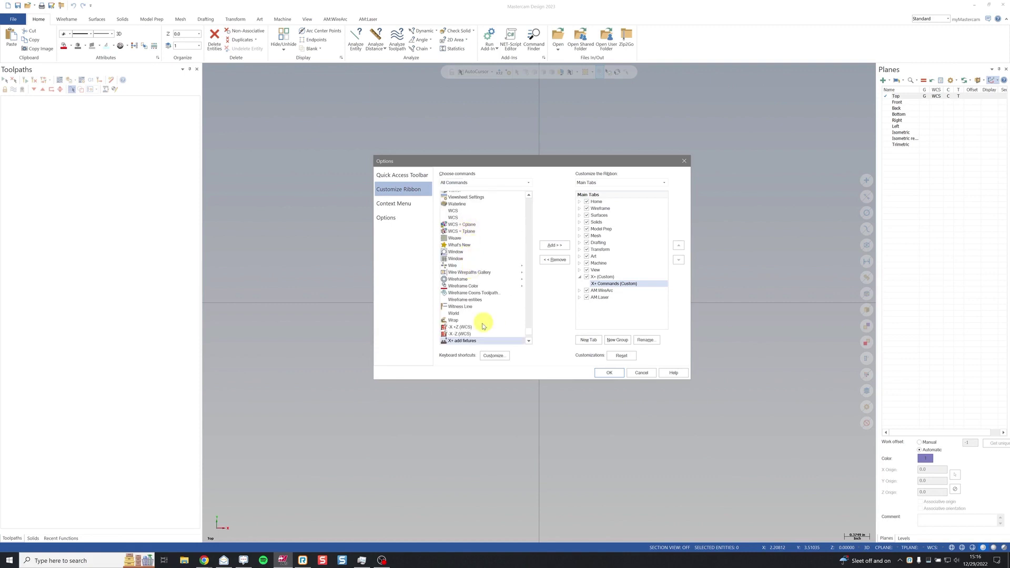
{"action": "scroll", "coordinate": [469, 294], "scroll_direction": "down", "scroll_amount": 5}
{"action": "scroll", "coordinate": [468, 268], "scroll_direction": "down", "scroll_amount": 1}
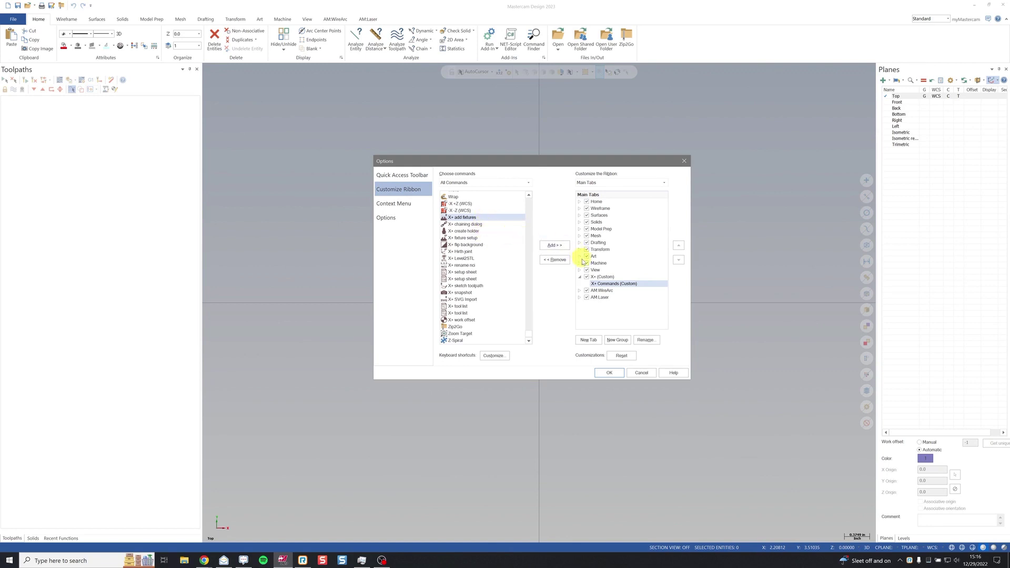
Add the X+ add fixtures, X+ chaining dialog and X+ create holder commands to the X+ Commands group
{"action": "left_click", "coordinate": [610, 287]}
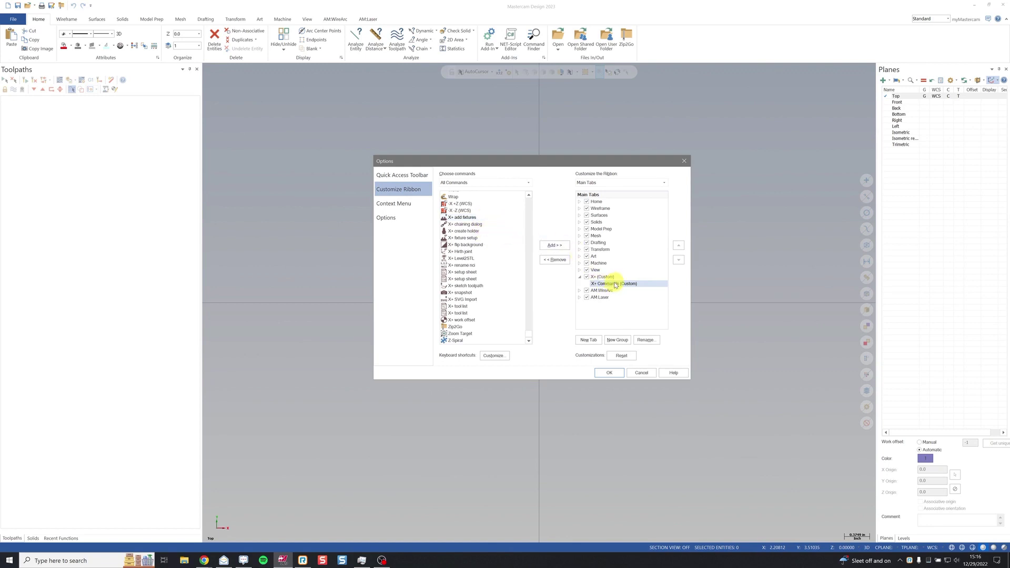
{"action": "left_click", "coordinate": [459, 217]}
{"action": "left_click", "coordinate": [555, 246]}
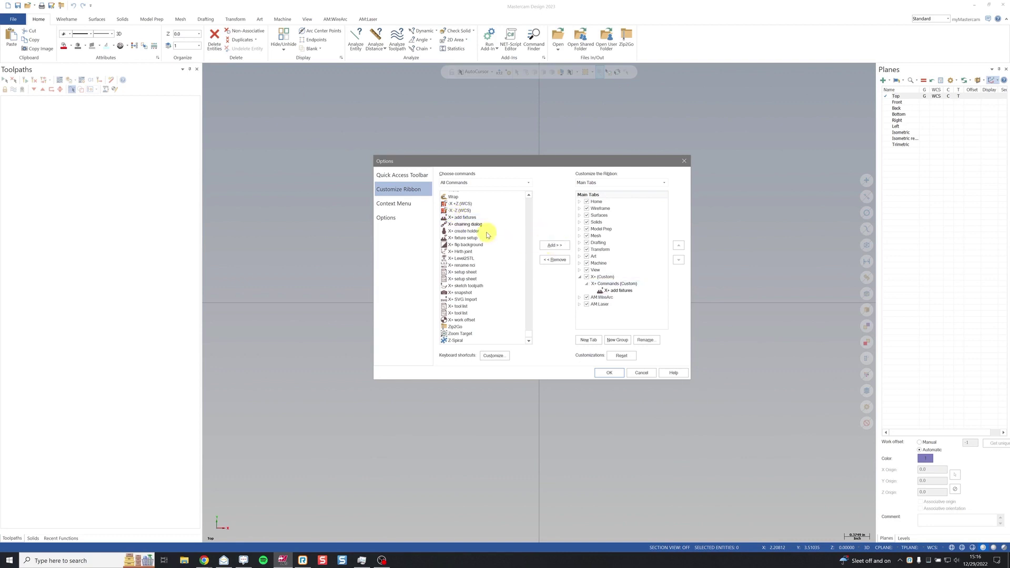
{"action": "left_click", "coordinate": [467, 225]}
{"action": "left_click", "coordinate": [555, 245]}
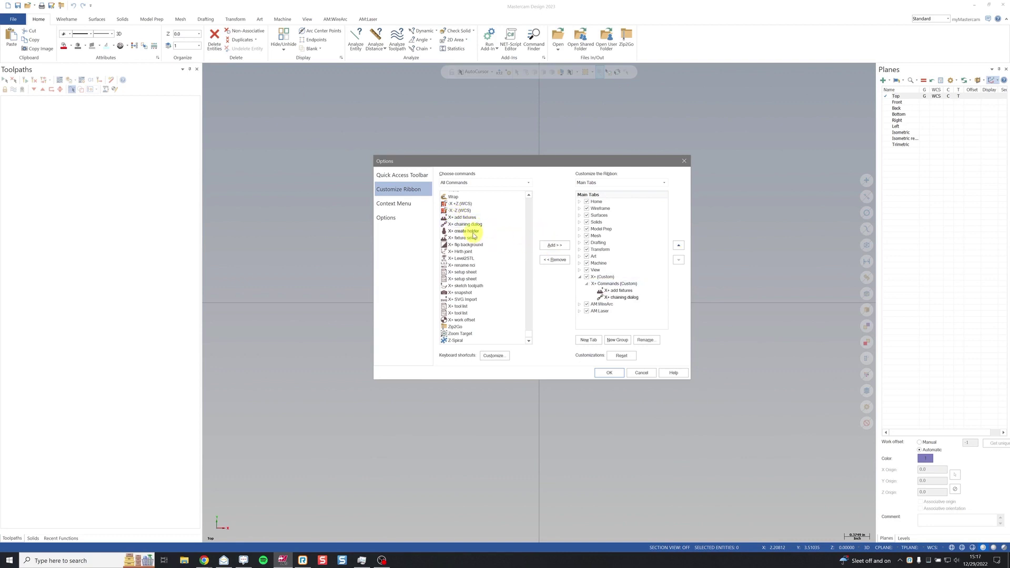
{"action": "left_click", "coordinate": [485, 232]}
{"action": "left_click", "coordinate": [555, 245]}
Add the X+ fixture setup, X+ flip background and X+ Hirth joint commands to the X+ Commands group
{"action": "left_click", "coordinate": [463, 238]}
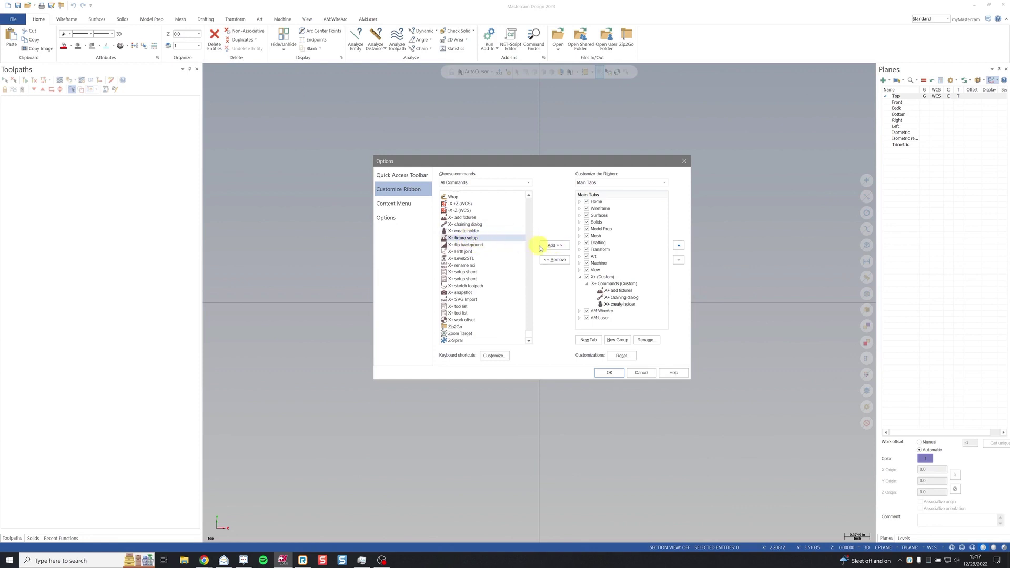
{"action": "left_click", "coordinate": [555, 245]}
{"action": "left_click", "coordinate": [468, 245]}
{"action": "left_click", "coordinate": [555, 246]}
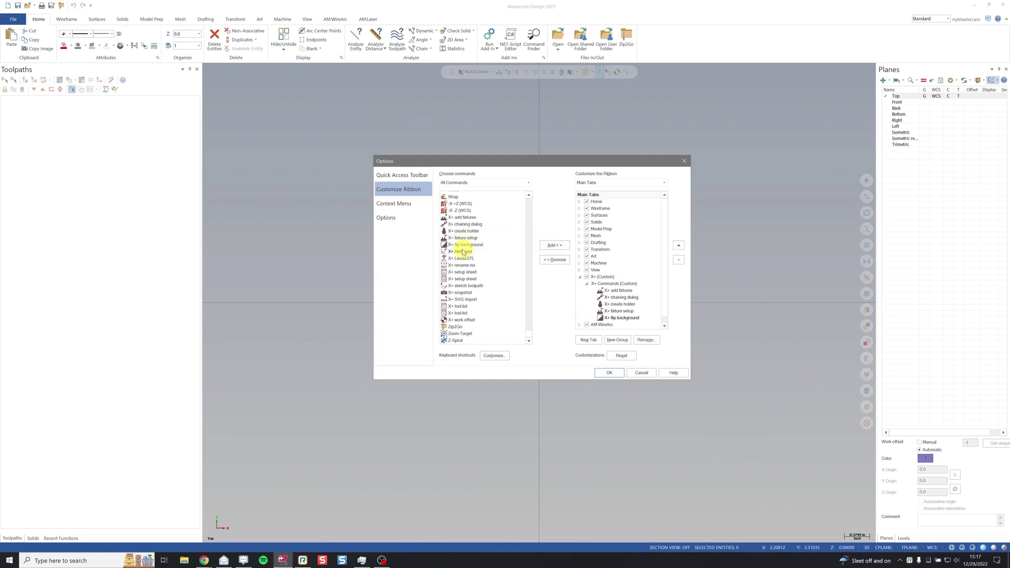
{"action": "left_click", "coordinate": [463, 251]}
{"action": "left_click", "coordinate": [547, 247]}
Add X+ Level2STL, X+ rename nci and both X+ setup sheet commands to the X+ Commands group
{"action": "left_click", "coordinate": [463, 258]}
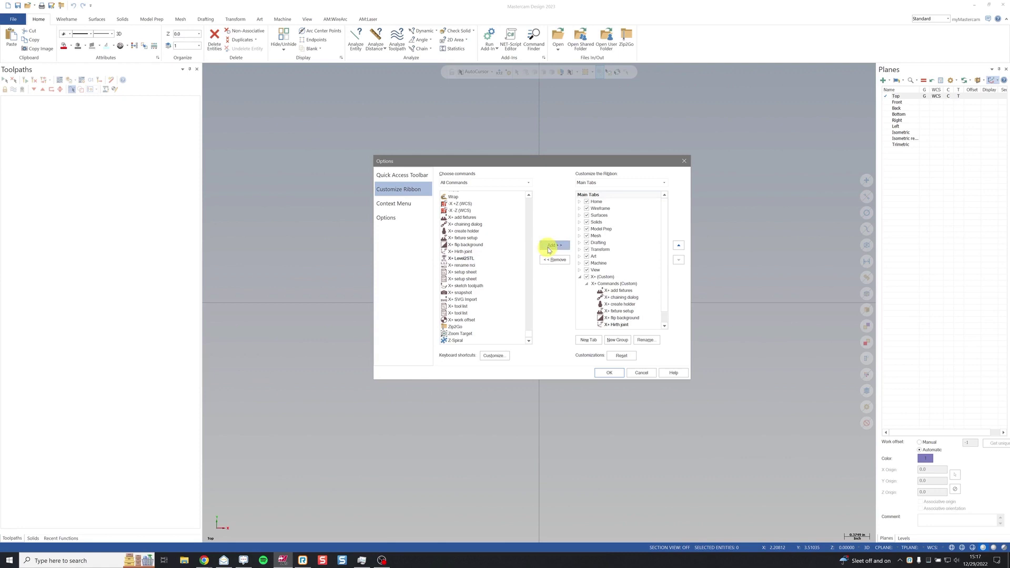
{"action": "left_click", "coordinate": [554, 246]}
{"action": "left_click", "coordinate": [465, 266]}
{"action": "left_click", "coordinate": [555, 245]}
{"action": "left_click", "coordinate": [463, 279]}
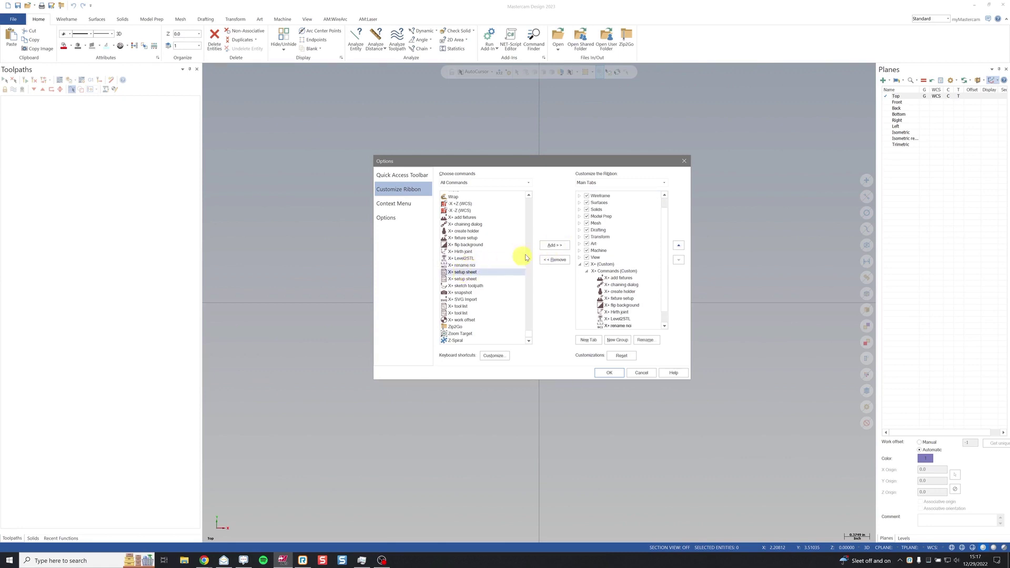
{"action": "left_click", "coordinate": [555, 247]}
{"action": "left_click", "coordinate": [463, 279]}
{"action": "left_click", "coordinate": [555, 245]}
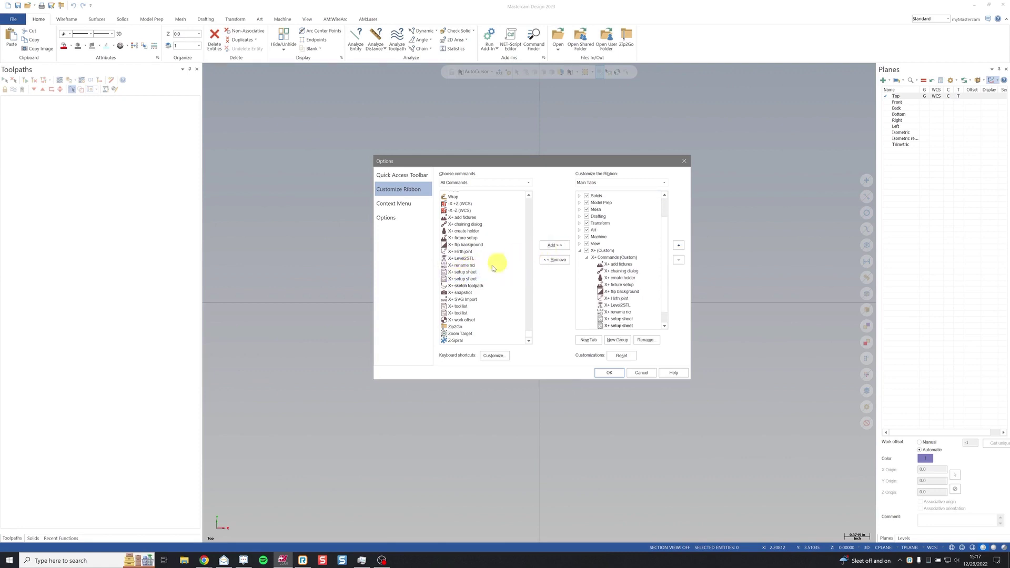
Add the X+ sketch toolpath, X+ snapshot and X+ SVG Import commands to the X+ Commands group
{"action": "left_click", "coordinate": [468, 286]}
{"action": "left_click", "coordinate": [554, 245]}
{"action": "left_click", "coordinate": [463, 292]}
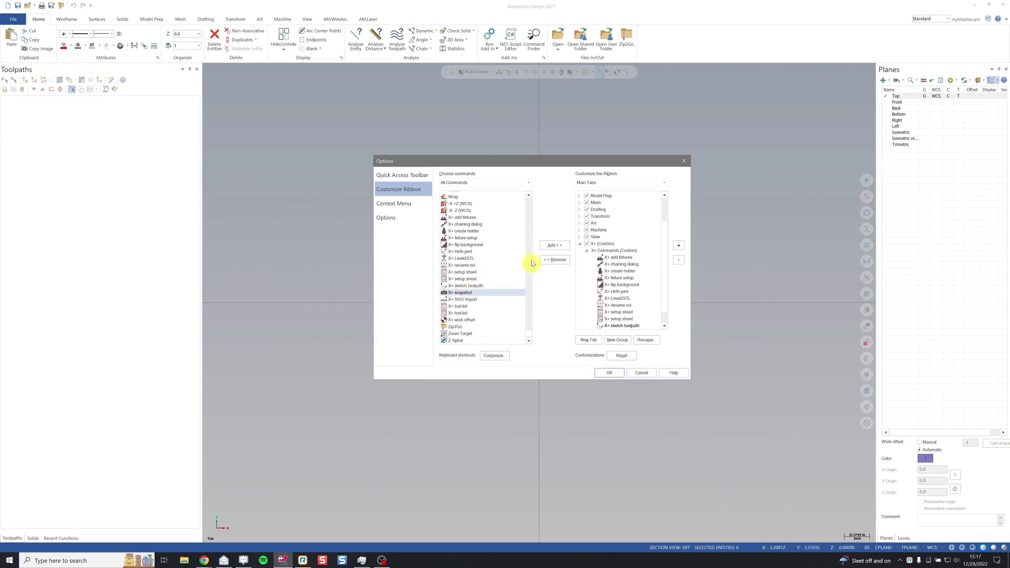
{"action": "left_click", "coordinate": [555, 245]}
{"action": "left_click", "coordinate": [463, 299]}
{"action": "left_click", "coordinate": [555, 246]}
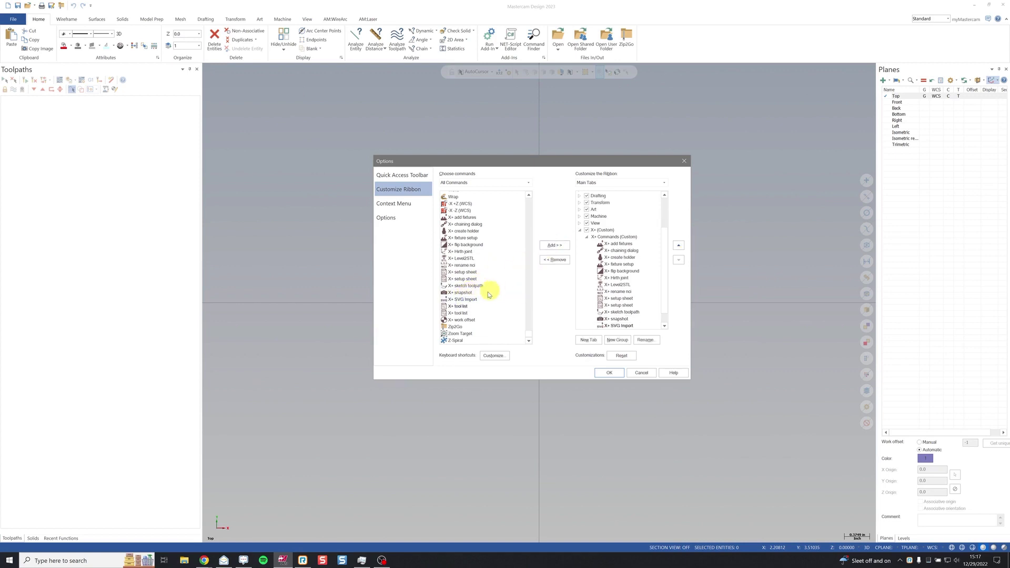
Add both X+ tool list commands and X+ work offset to the X+ Commands group
{"action": "left_click", "coordinate": [464, 307]}
{"action": "left_click", "coordinate": [555, 245]}
{"action": "left_click", "coordinate": [462, 313]}
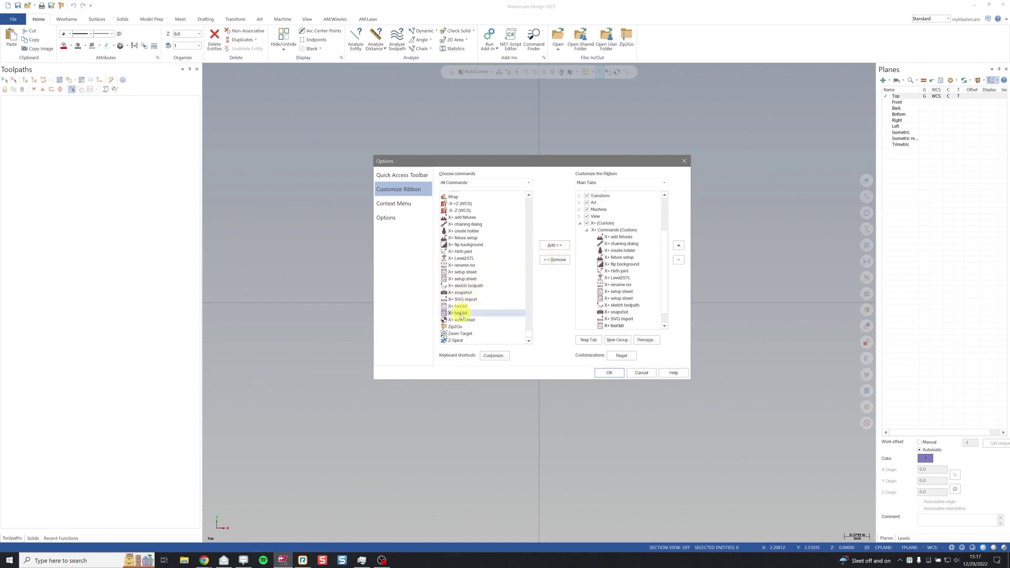
{"action": "left_click", "coordinate": [554, 247]}
{"action": "left_click", "coordinate": [462, 320]}
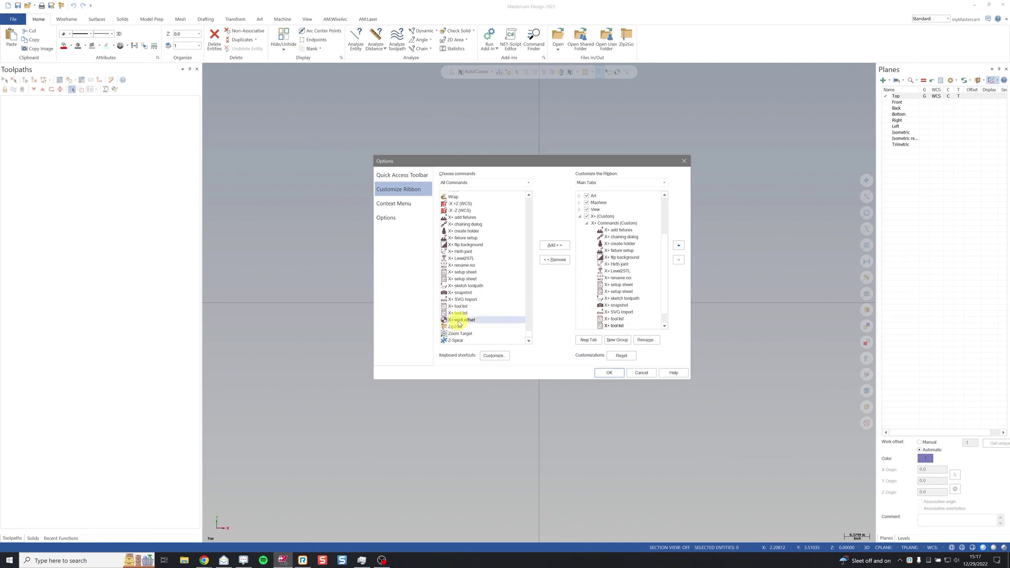
{"action": "left_click", "coordinate": [555, 245]}
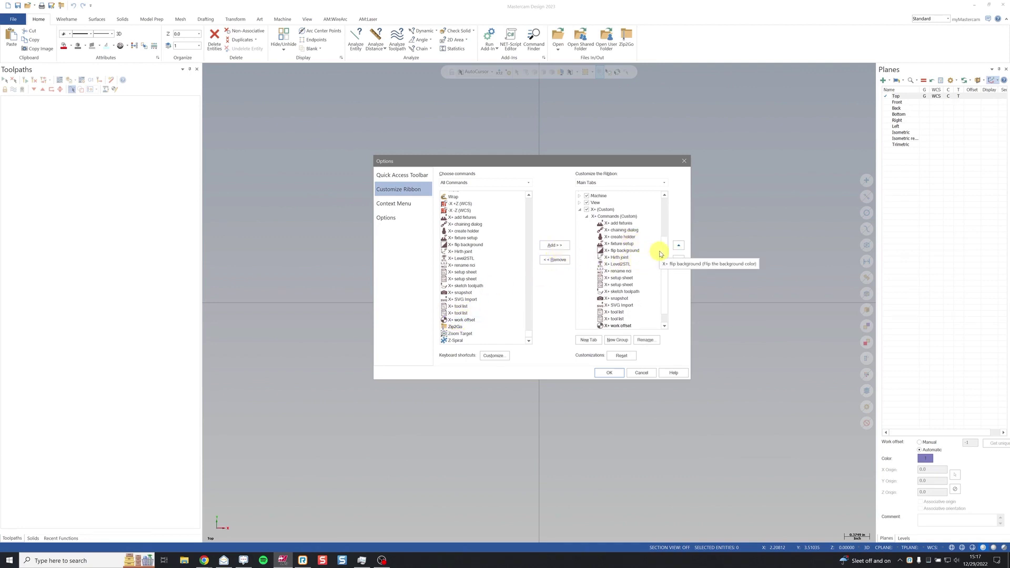
{"action": "scroll", "coordinate": [664, 250], "scroll_direction": "down", "scroll_amount": 1}
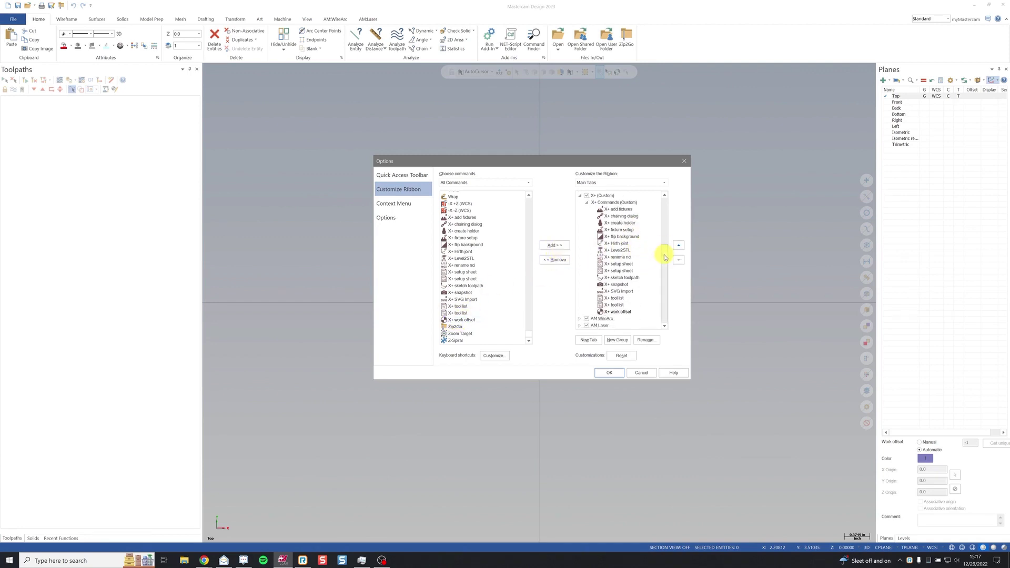
Rename the first X+ setup sheet command in the group to Configure X+ setup sheet
{"action": "left_click", "coordinate": [624, 264]}
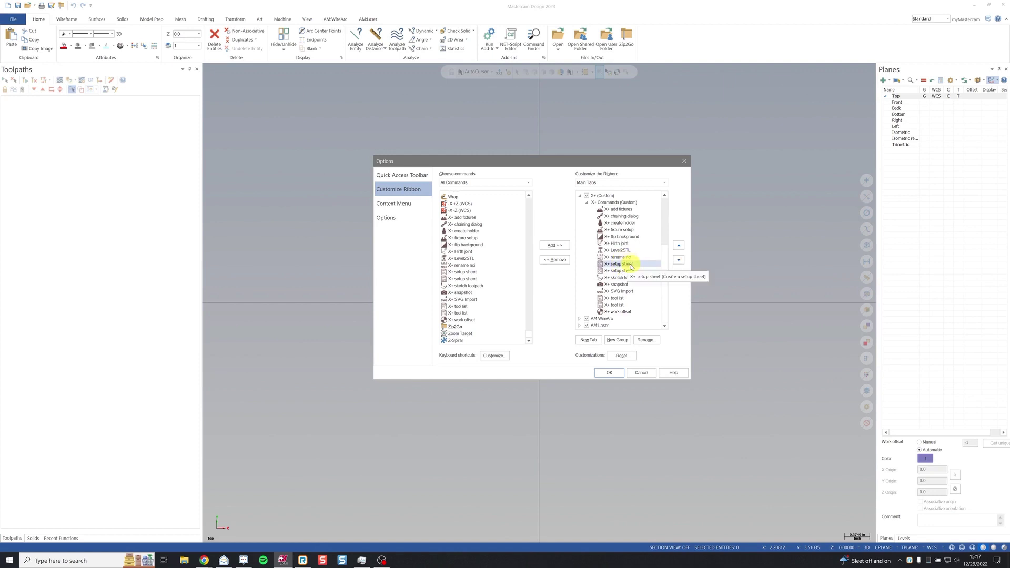
{"action": "left_click", "coordinate": [647, 340]}
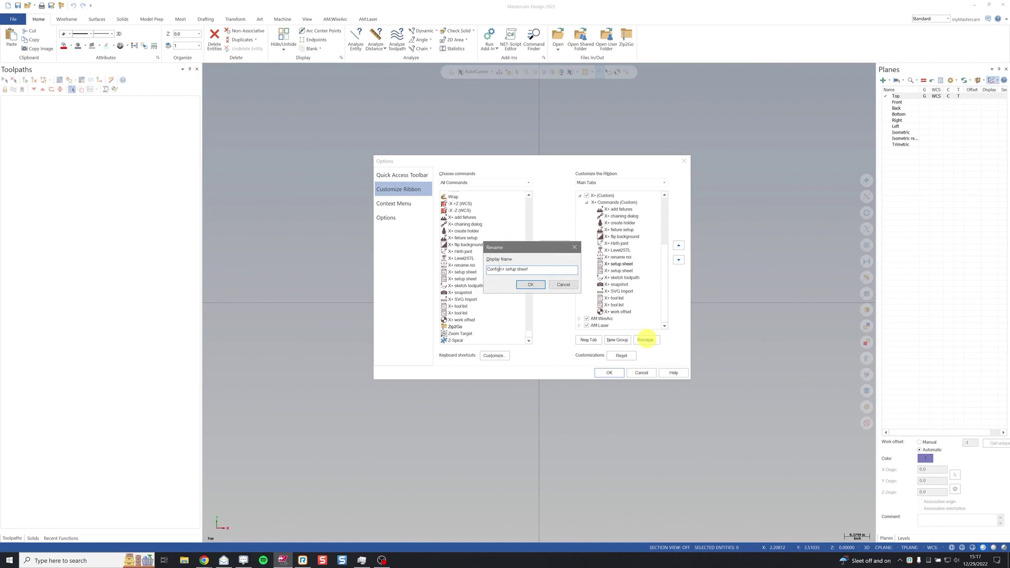
{"action": "left_click", "coordinate": [537, 288]}
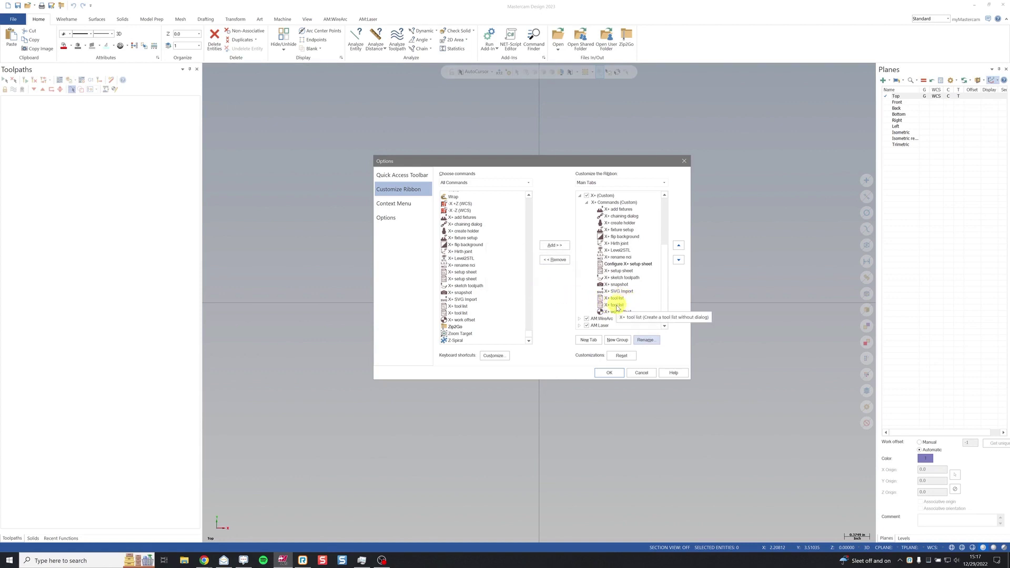
Rename the first X+ tool list command in the group to Configure X+ tool list and apply the ribbon customization
{"action": "left_click", "coordinate": [617, 298]}
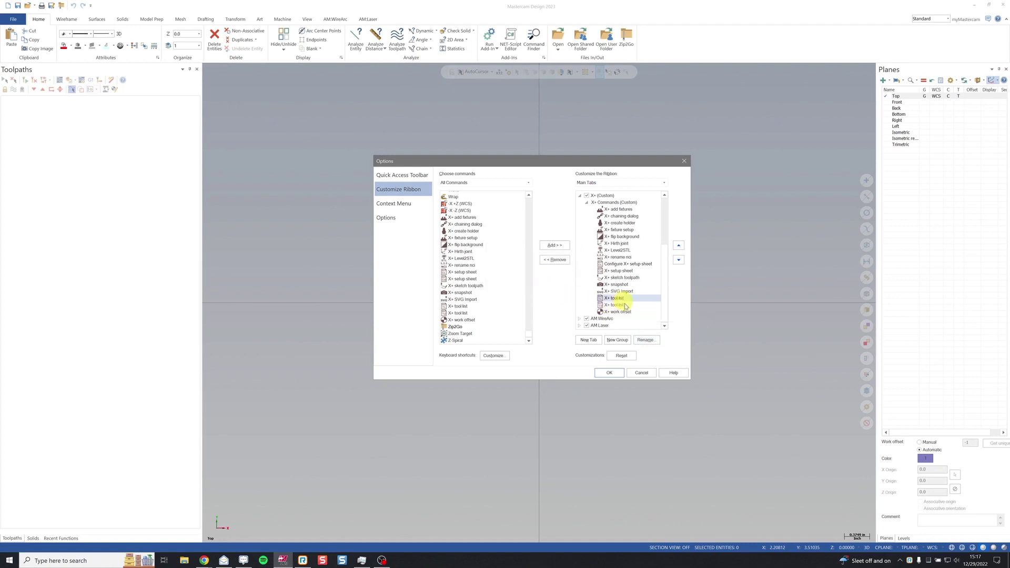
{"action": "left_click", "coordinate": [650, 340]}
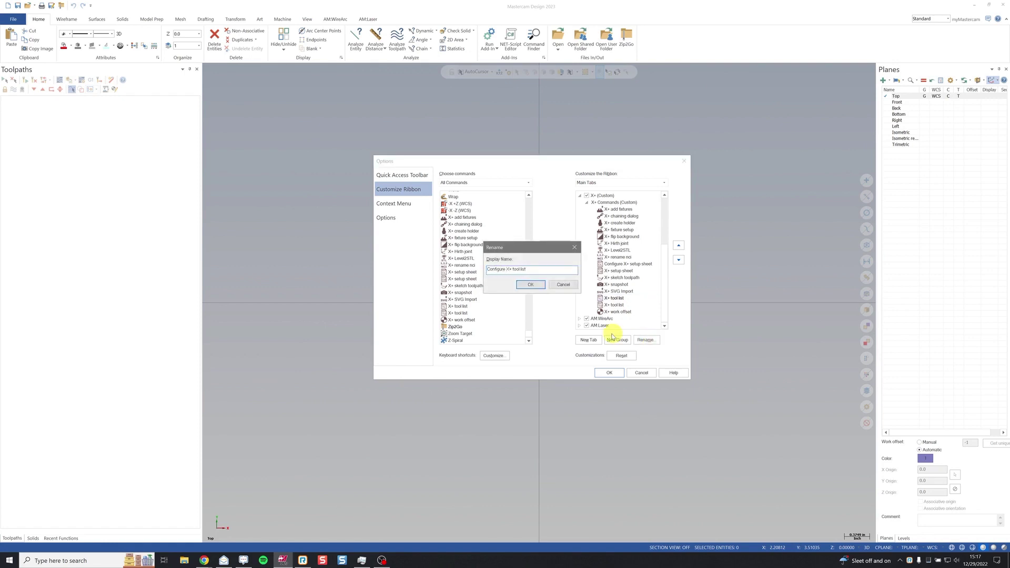
{"action": "left_click", "coordinate": [530, 284]}
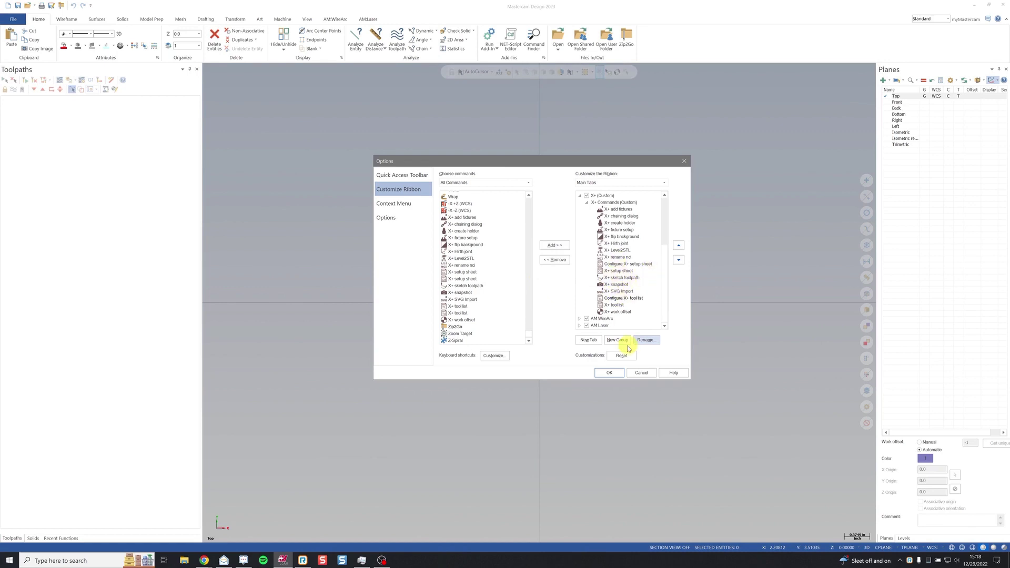
{"action": "left_click", "coordinate": [608, 373]}
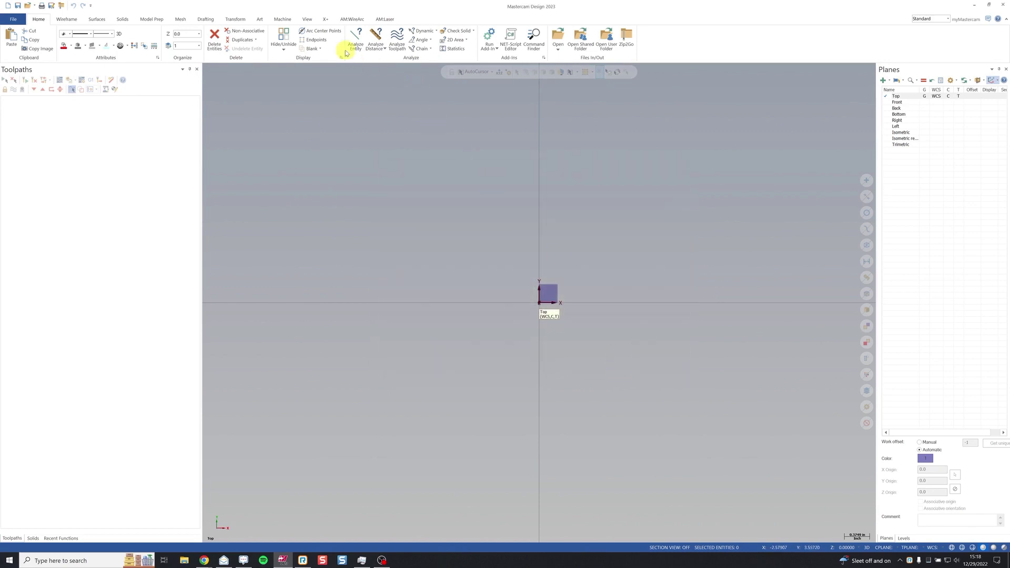
Reorder the X+ Commands group so X+ fixture setup comes directly after X+ add fixtures, and apply the ribbon change
{"action": "left_click", "coordinate": [326, 20]}
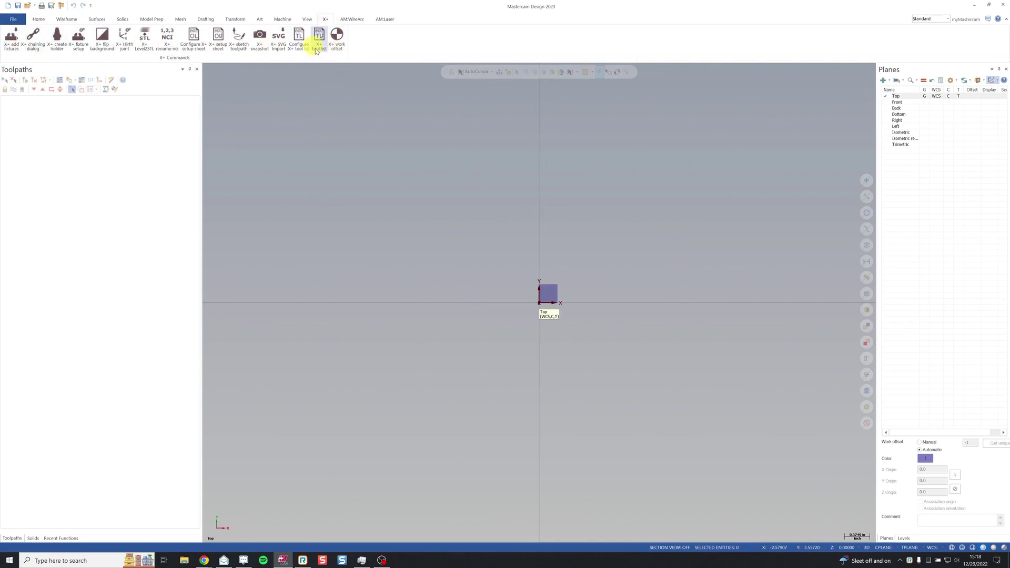
{"action": "right_click", "coordinate": [385, 40]}
{"action": "left_click", "coordinate": [410, 65]}
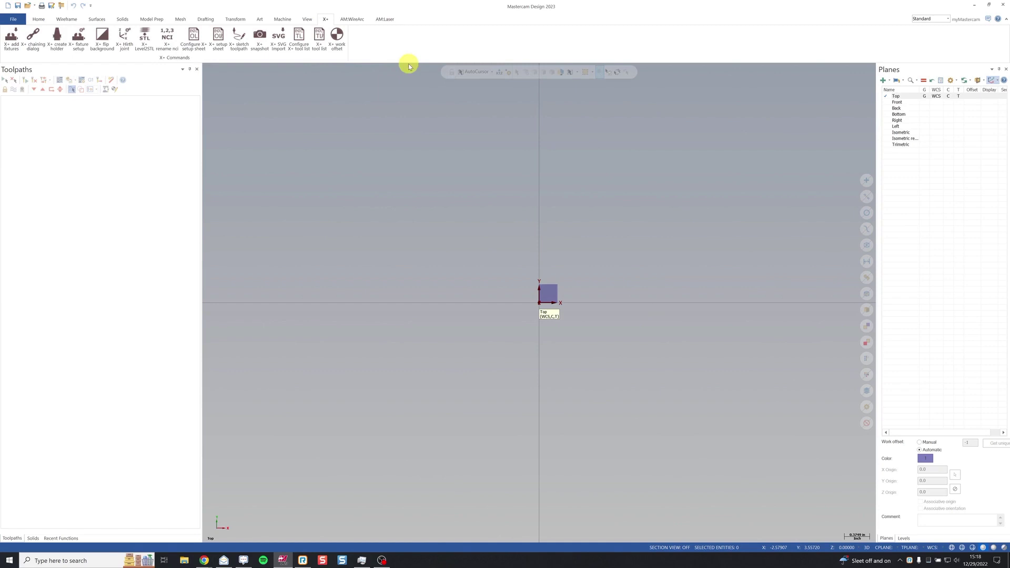
{"action": "left_click", "coordinate": [588, 284]}
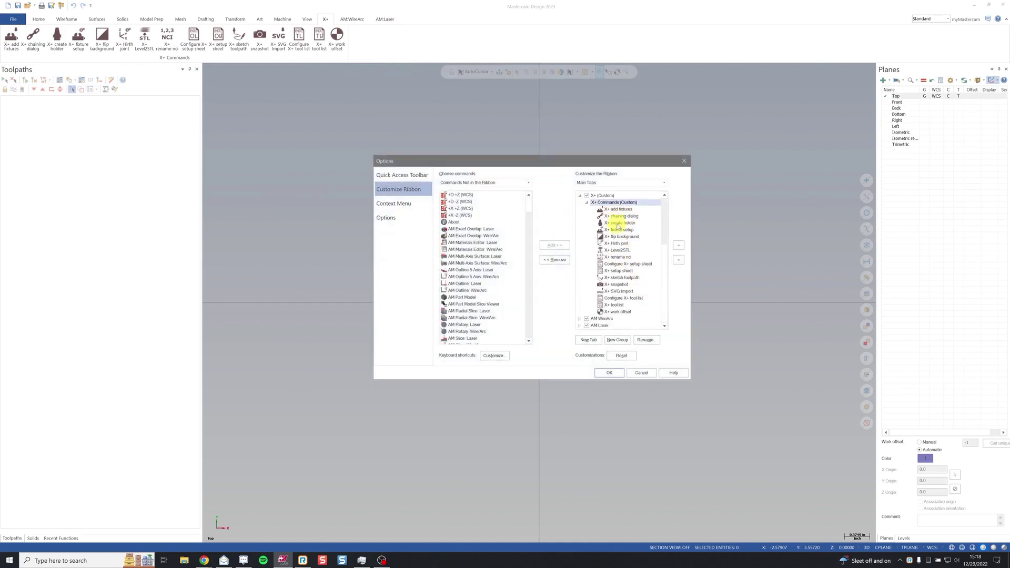
{"action": "left_click", "coordinate": [619, 230]}
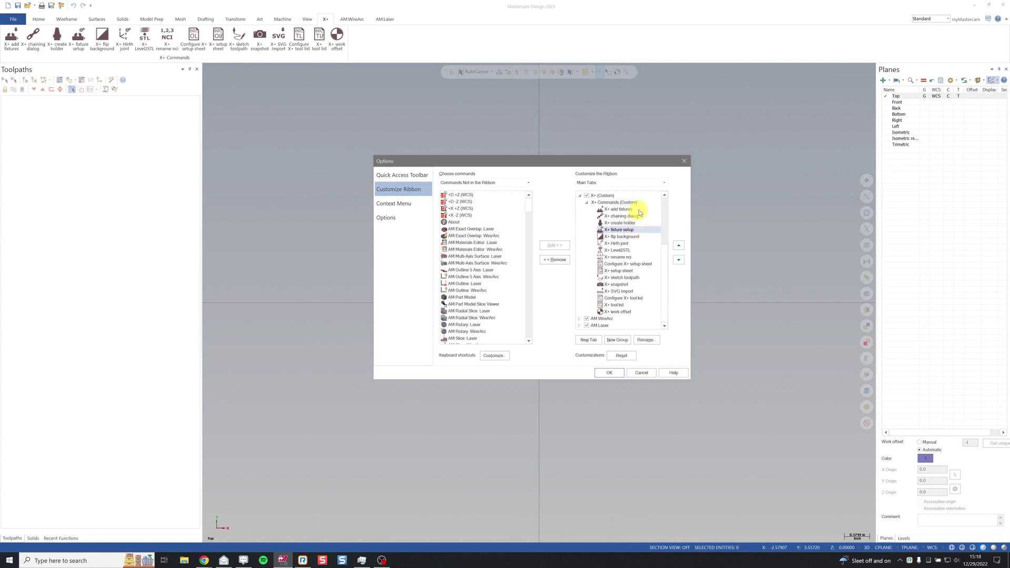
{"action": "left_click", "coordinate": [678, 246]}
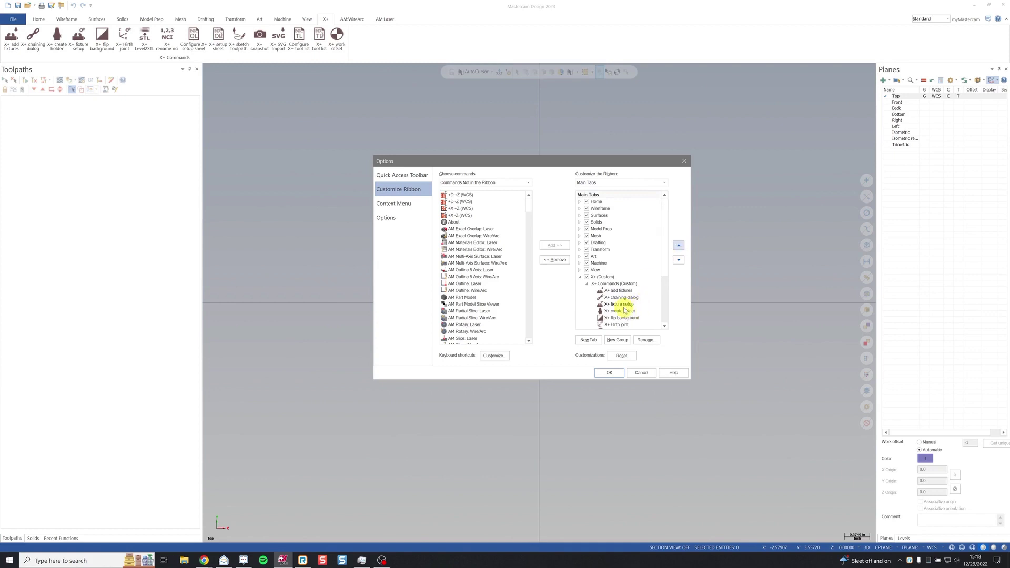
{"action": "left_click", "coordinate": [621, 304]}
{"action": "left_click", "coordinate": [679, 246]}
{"action": "left_click_drag", "start_coordinate": [666, 266], "coordinate": [666, 316]}
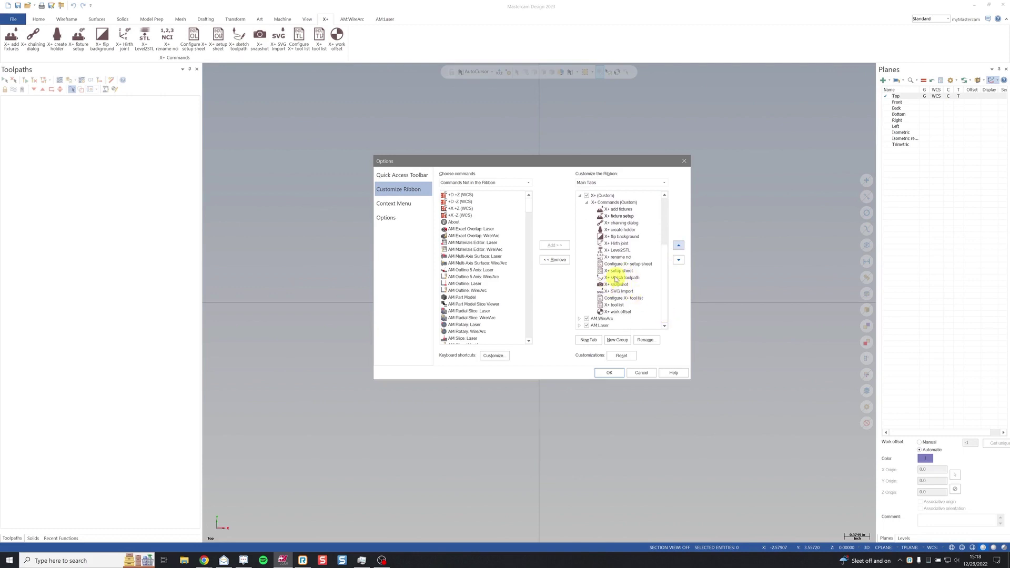
{"action": "left_click", "coordinate": [609, 372]}
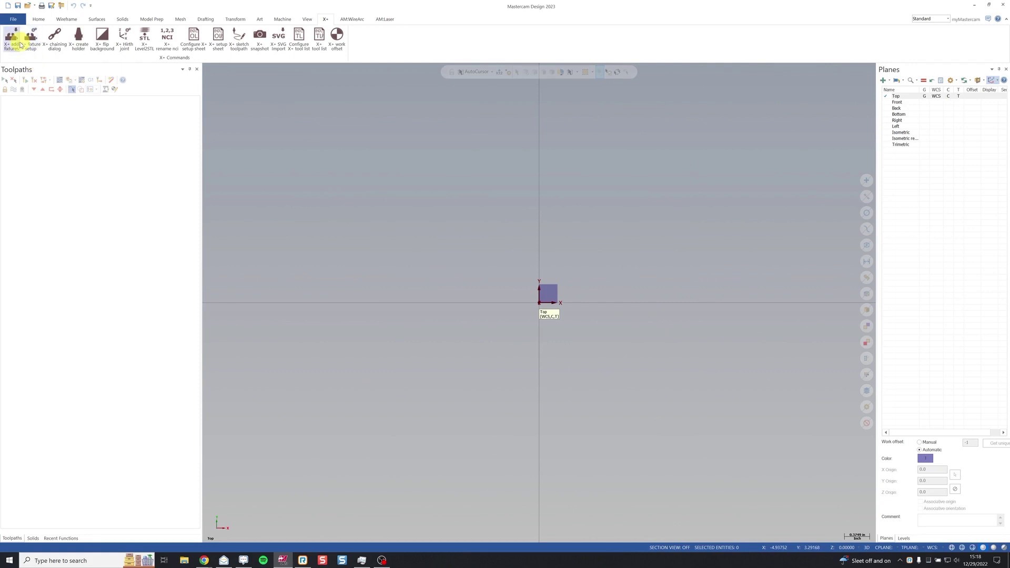